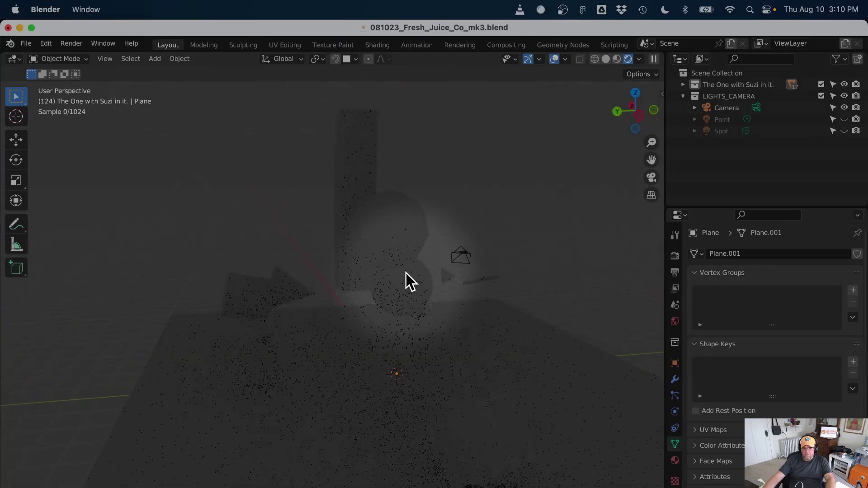
pyautogui.click(402, 376)
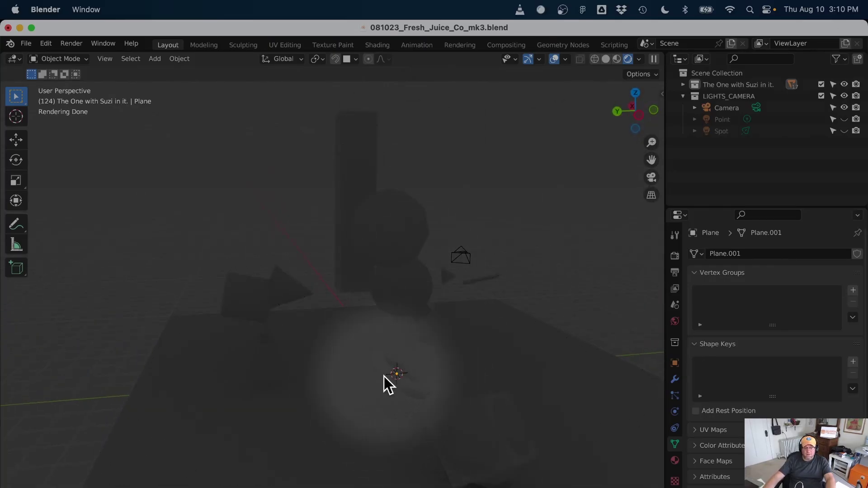
pyautogui.press('shift')
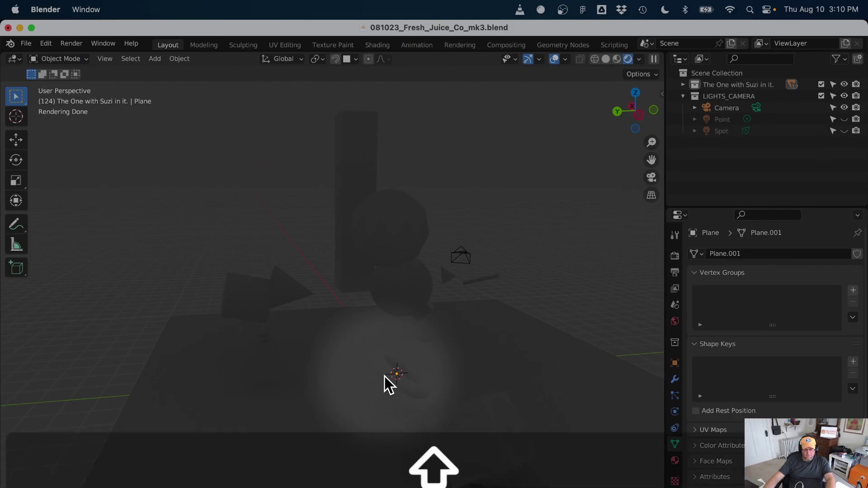
pyautogui.moveTo(399, 325); pyautogui.dragTo(315, 329, button='middle')
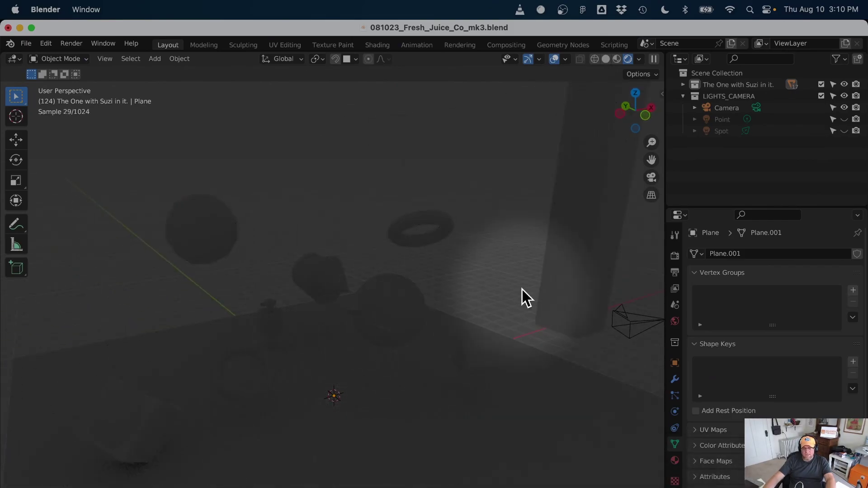
pyautogui.moveTo(523, 290); pyautogui.dragTo(474, 214)
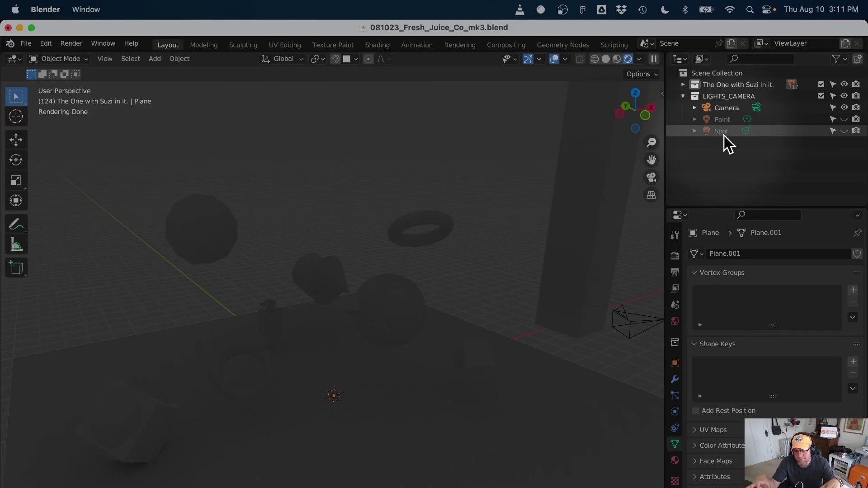
# - Add an area light at the 3D cursor and raise it along global Z high above the floor plane
pyautogui.press('shift')
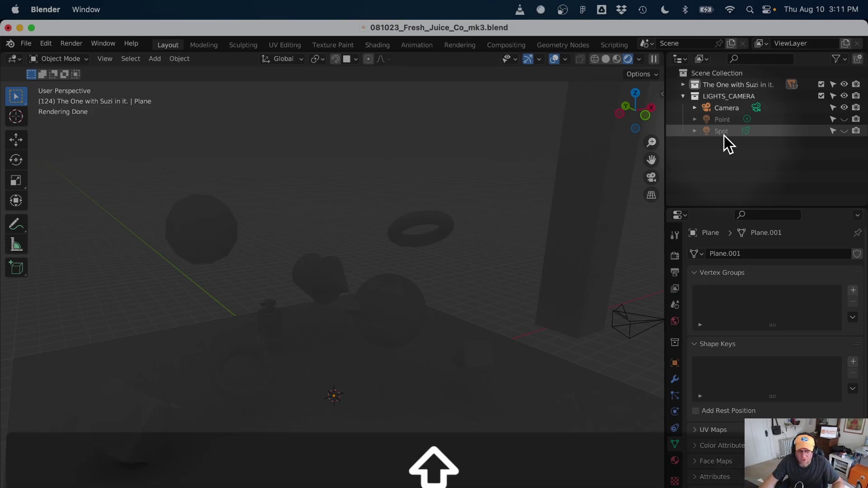
pyautogui.hotkey('shift', 'a')
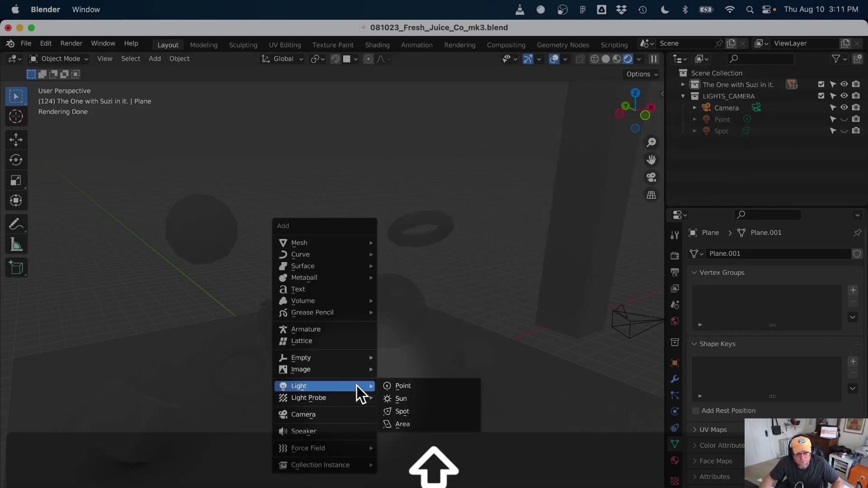
pyautogui.click(391, 424)
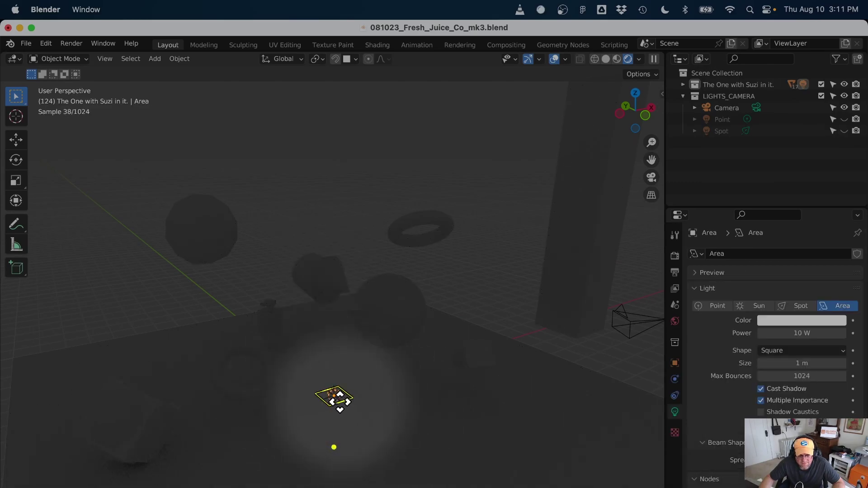
pyautogui.press('r')
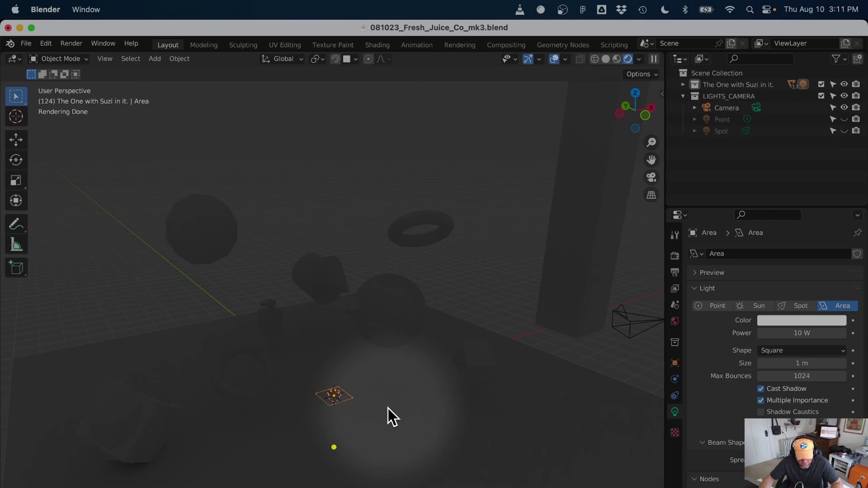
pyautogui.press('g')
pyautogui.press('z')
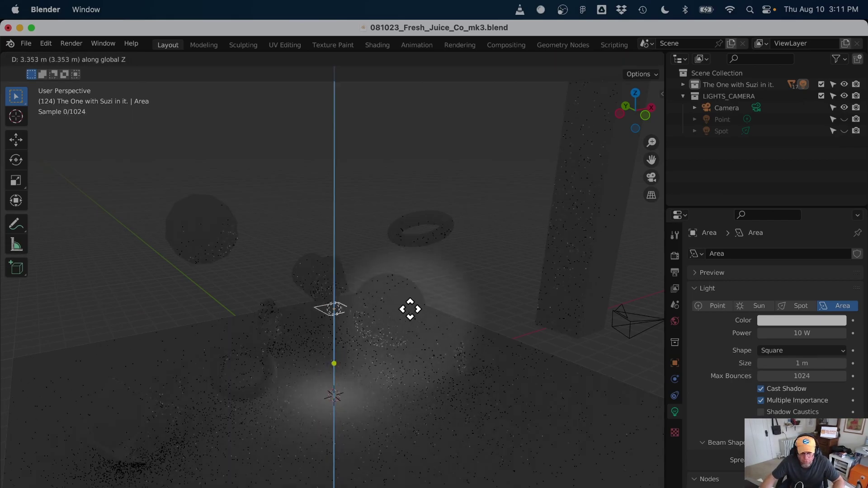
pyautogui.click(455, 151)
# - Change the area light's shape to Rectangle, with Size X about 2.36 m and Y about 4.46 m
pyautogui.moveTo(455, 151); pyautogui.dragTo(316, 367, button='middle')
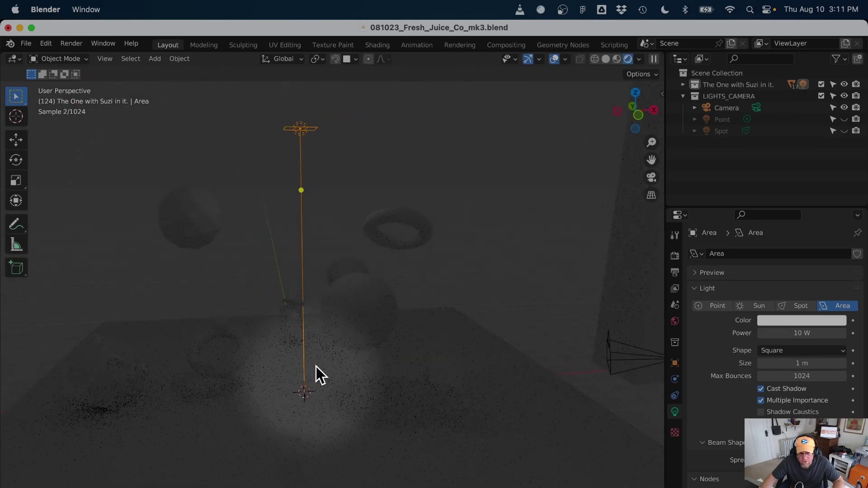
pyautogui.moveTo(317, 190); pyautogui.dragTo(418, 252, button='middle')
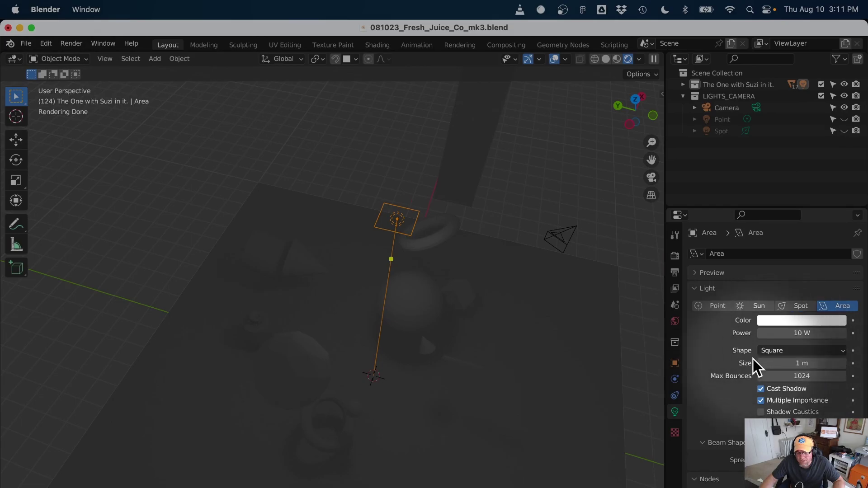
pyautogui.click(783, 353)
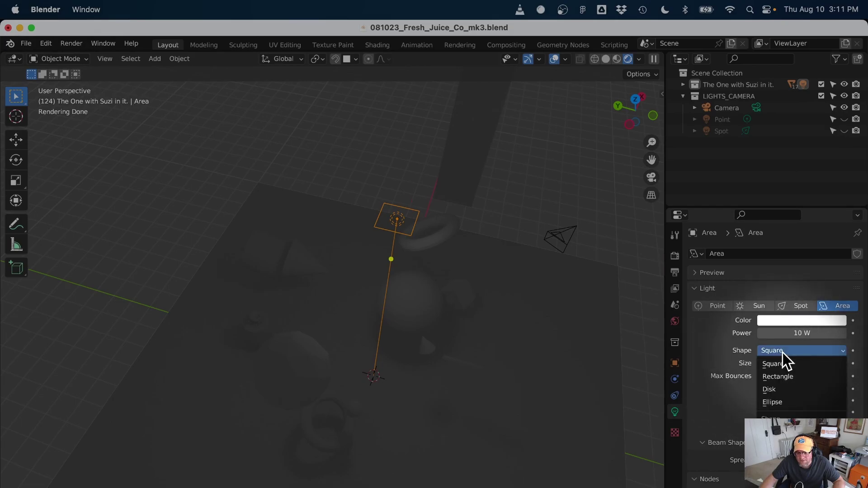
pyautogui.click(793, 376)
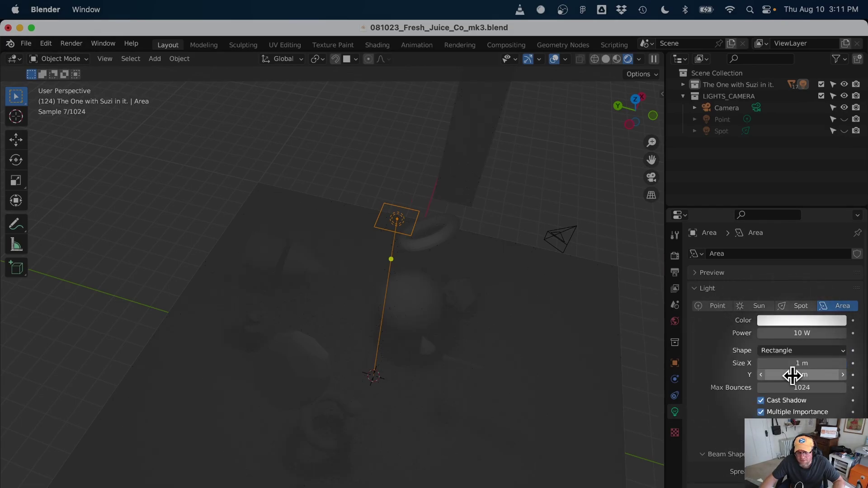
pyautogui.moveTo(812, 374); pyautogui.dragTo(840, 374)
pyautogui.moveTo(782, 362); pyautogui.dragTo(843, 361)
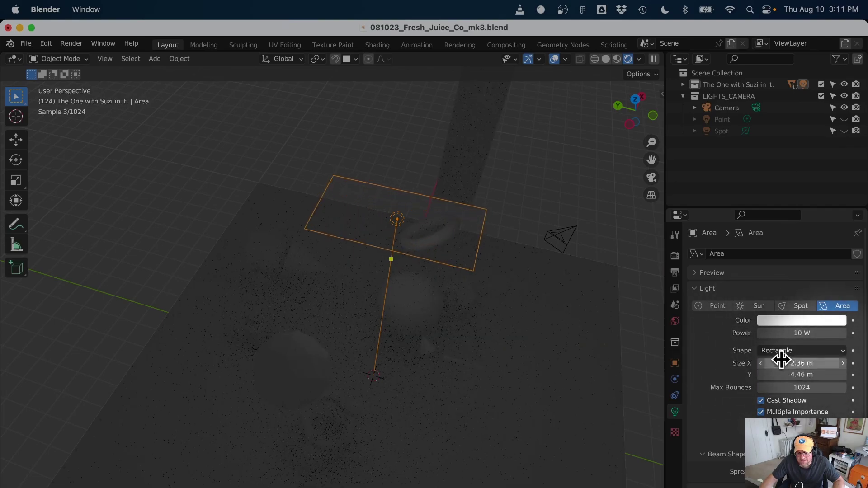
# - Set the area light's power to 100 W and deselect the light by selecting the floor plane
pyautogui.moveTo(436, 366); pyautogui.dragTo(444, 339, button='middle')
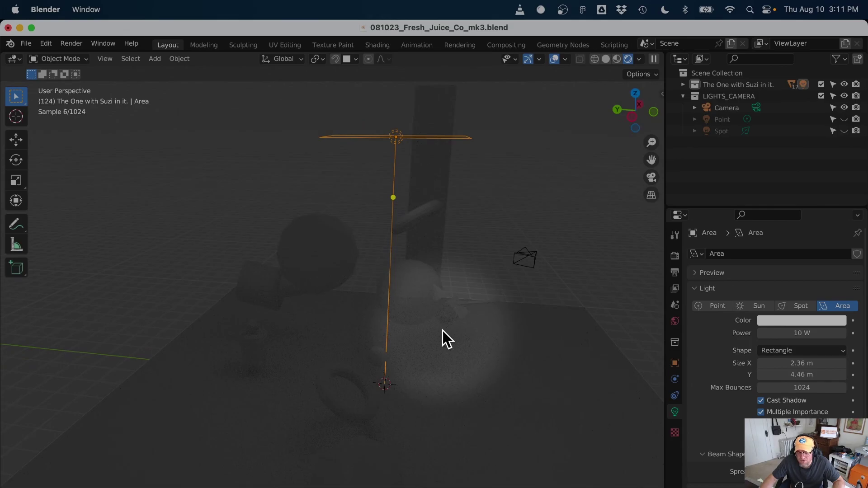
pyautogui.hotkey('shift', 't')
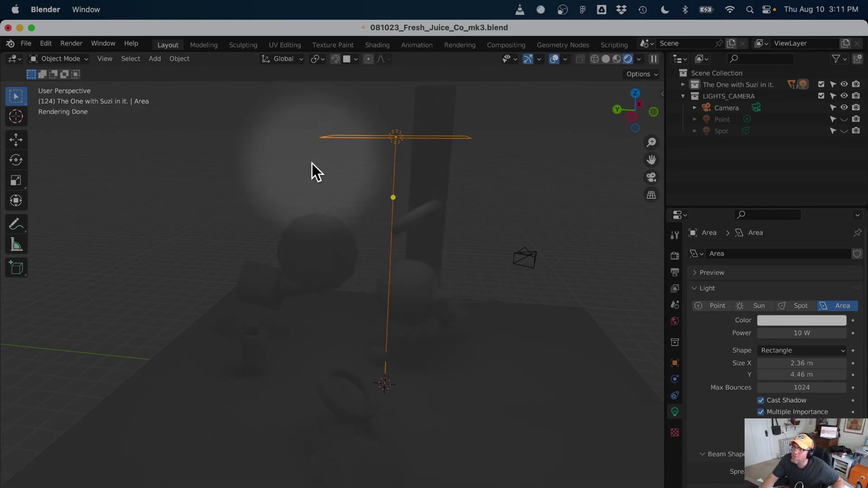
pyautogui.click(793, 334)
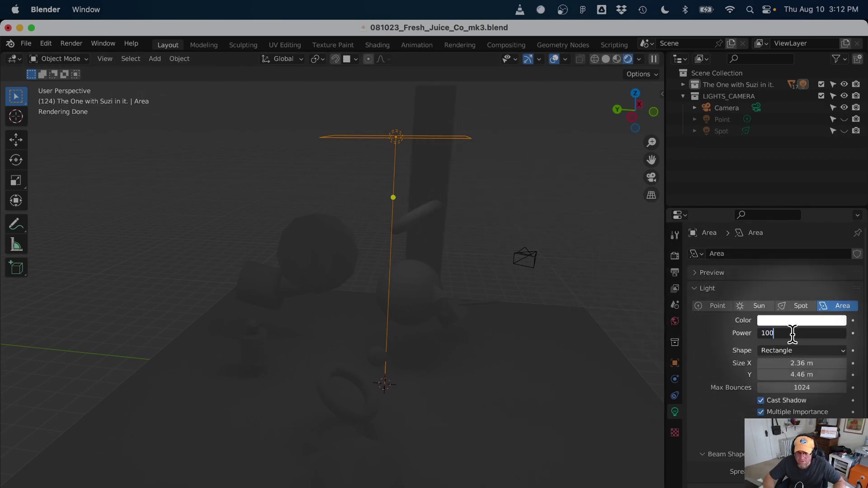
pyautogui.press('Return')
pyautogui.click(511, 372)
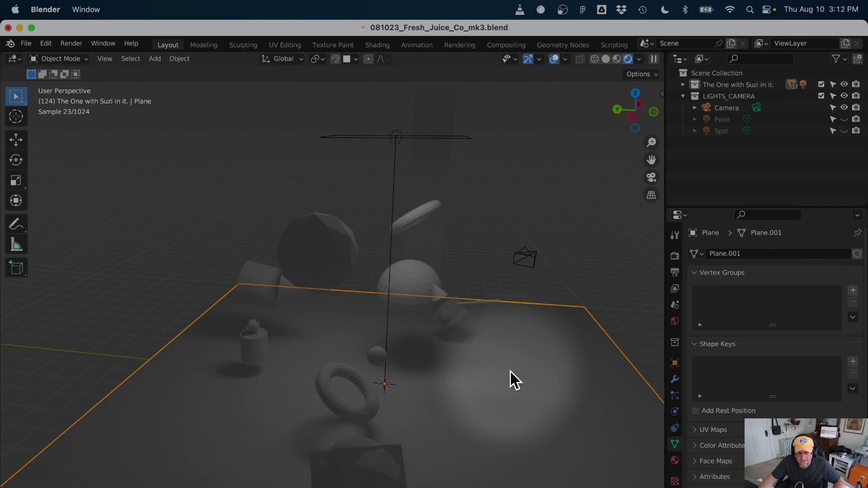
pyautogui.moveTo(511, 372); pyautogui.dragTo(410, 360, button='middle')
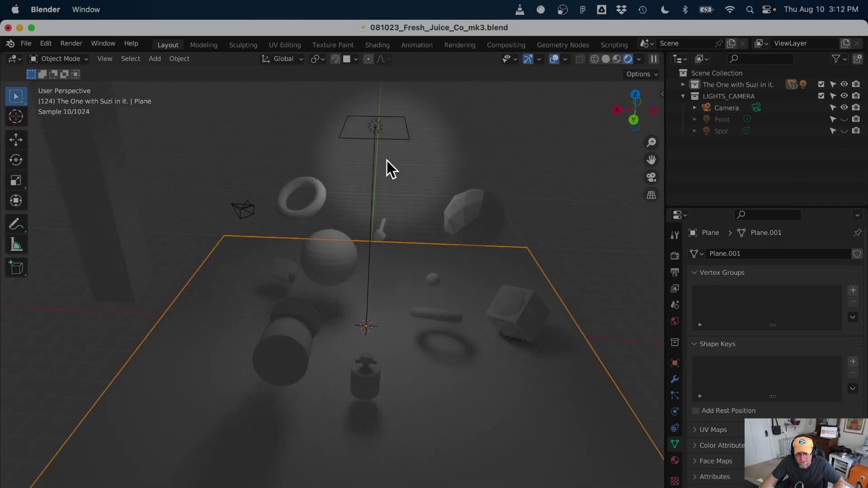
# - Select the area light and rotate it about the global Y axis so its beam tilts toward the cube's side of the scene
pyautogui.click(375, 128)
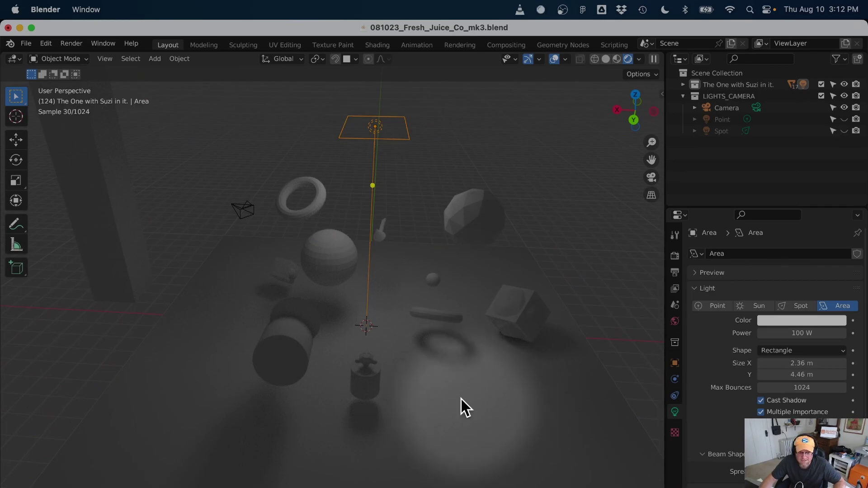
pyautogui.moveTo(438, 381)
pyautogui.mouseDown(button='middle')
pyautogui.moveTo(383, 367)
pyautogui.moveTo(436, 362)
pyautogui.moveTo(434, 372)
pyautogui.mouseUp(button='middle')
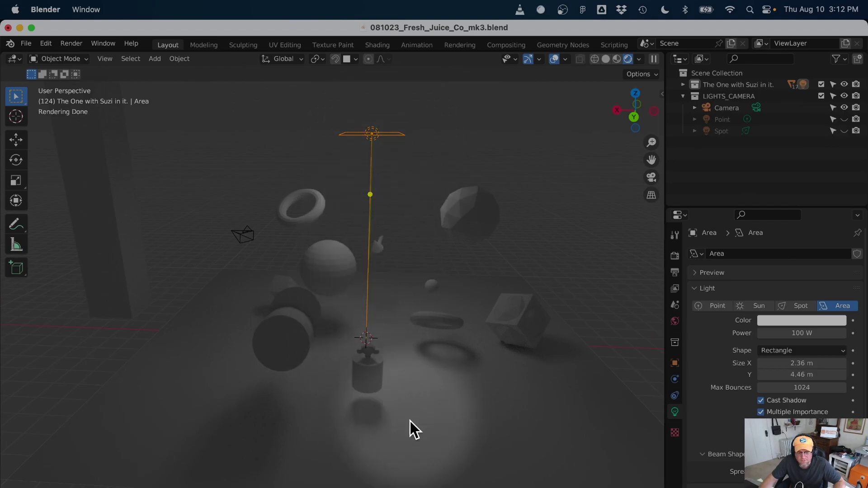
pyautogui.scroll(-4, 434, 423)
pyautogui.moveTo(460, 427); pyautogui.dragTo(318, 481, button='middle')
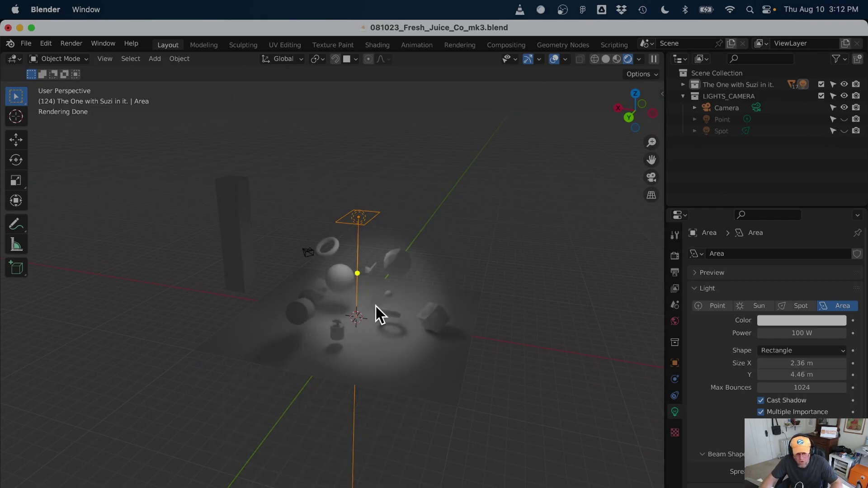
pyautogui.press('r')
pyautogui.press('y')
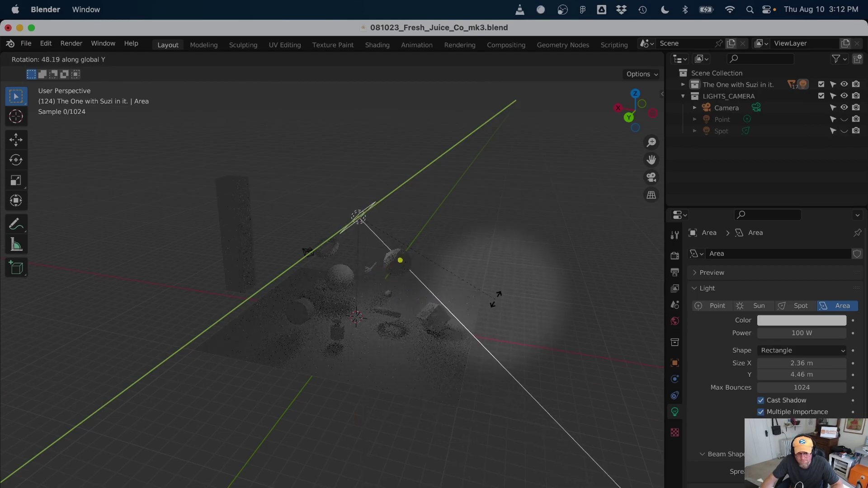
pyautogui.click(468, 290)
# - Rotate the area light by about -44° around global Y so it points almost straight down
pyautogui.scroll(5, 325, 281)
pyautogui.moveTo(325, 281); pyautogui.dragTo(345, 142, button='middle')
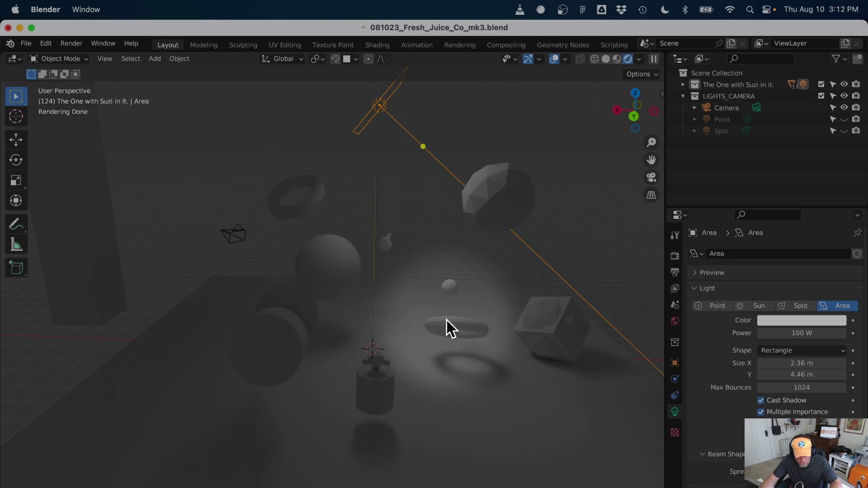
pyautogui.press('r')
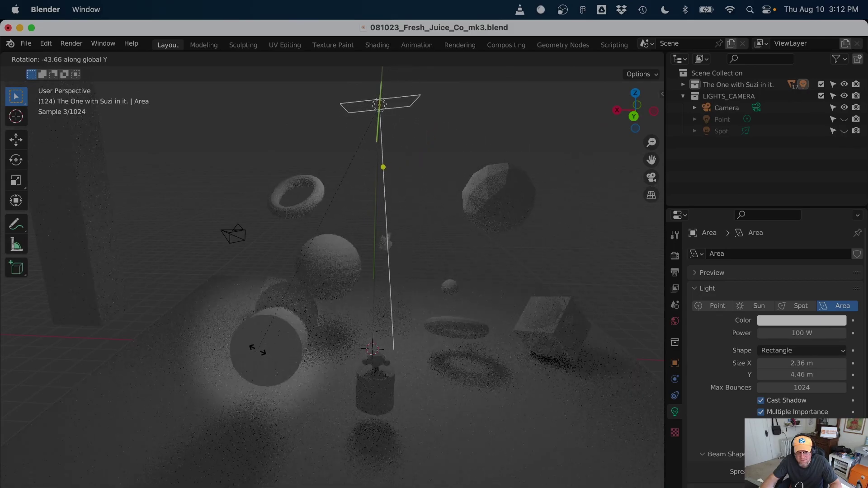
pyautogui.click(254, 351)
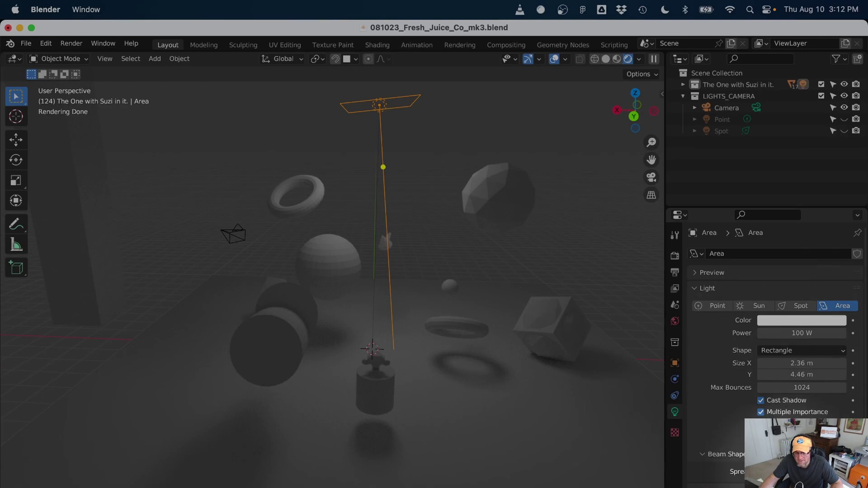
# - Narrow the area light's beam spread sharply and rotate the light slightly around global Y toward the sphere
pyautogui.moveTo(814, 472); pyautogui.dragTo(326, 347)
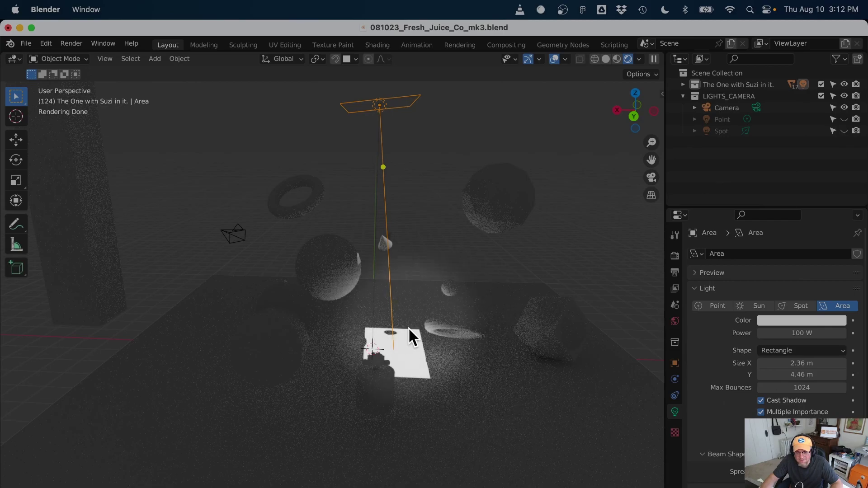
pyautogui.press('r')
pyautogui.press('y')
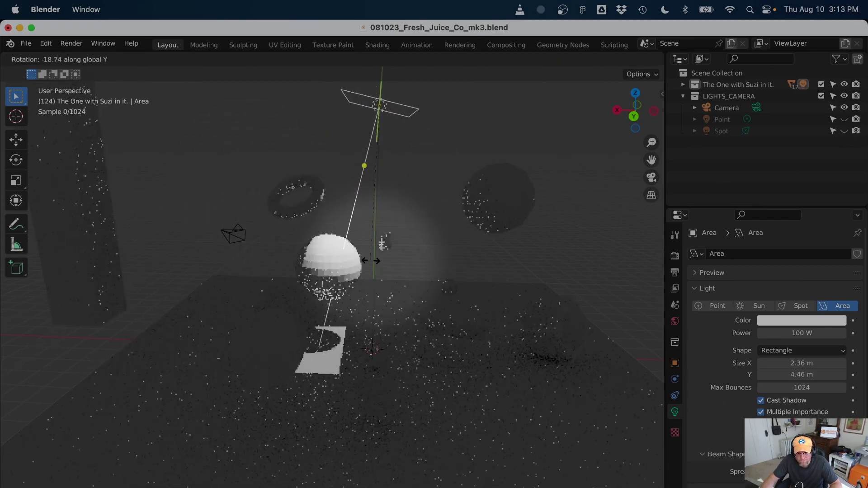
pyautogui.click(403, 300)
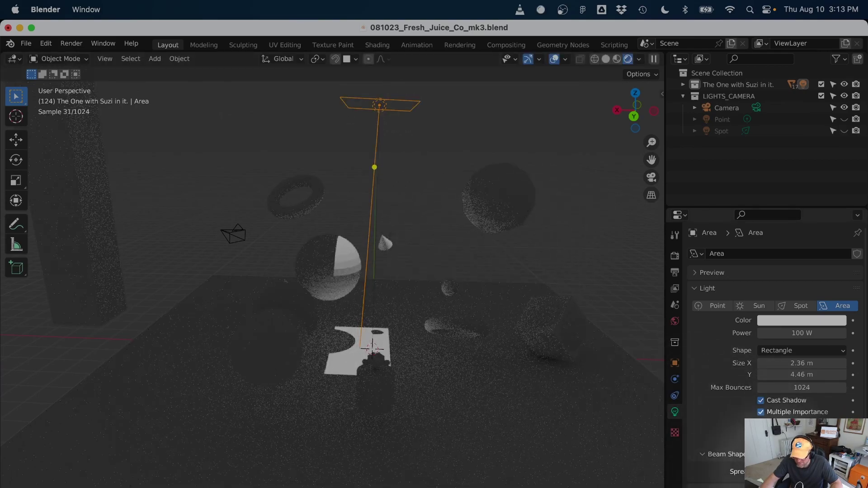
# - Widen the area light's beam spread again and set its power to 1000 W
pyautogui.moveTo(778, 471); pyautogui.dragTo(837, 471)
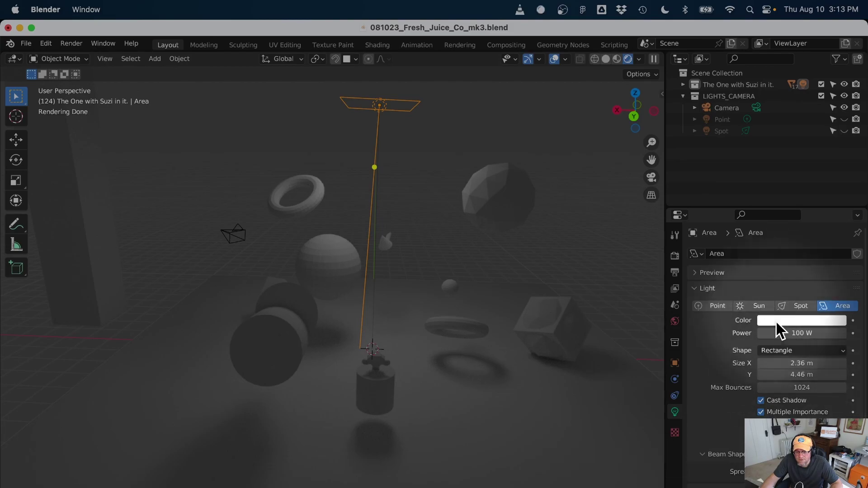
pyautogui.click(809, 335)
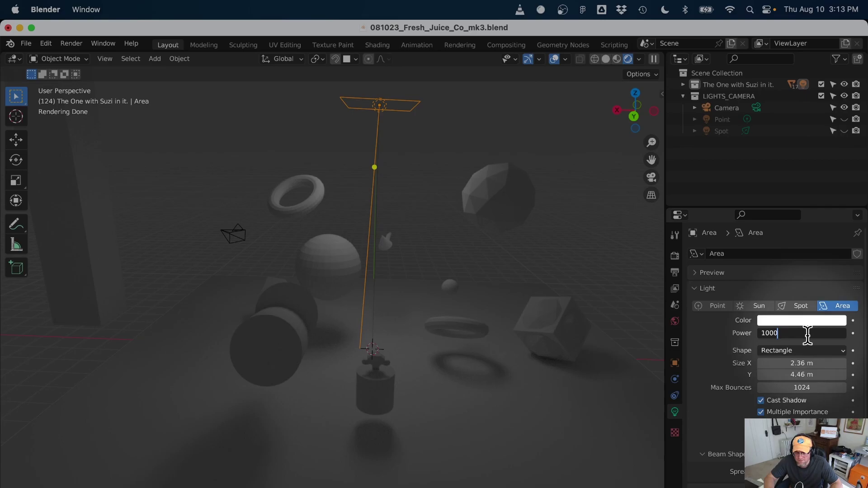
pyautogui.write('1000')
pyautogui.press('Return')
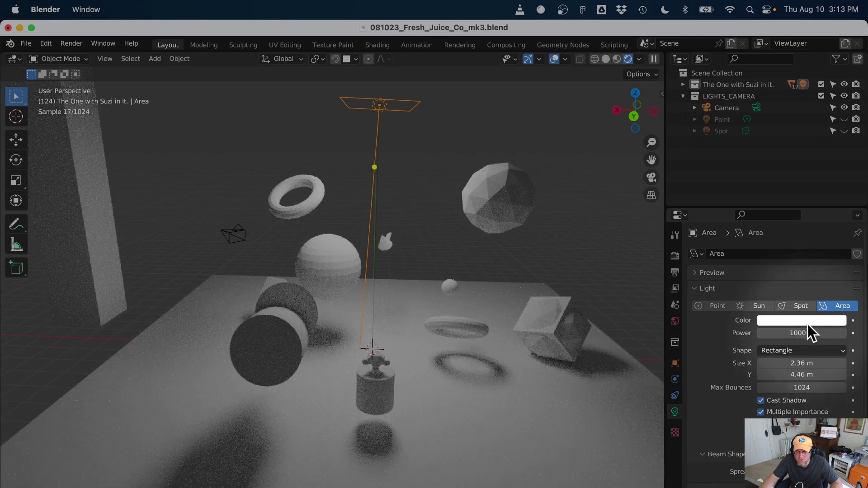
# - Tint the area light a pale warm colour with hue about 0.034 and saturation about 0.134
pyautogui.click(810, 319)
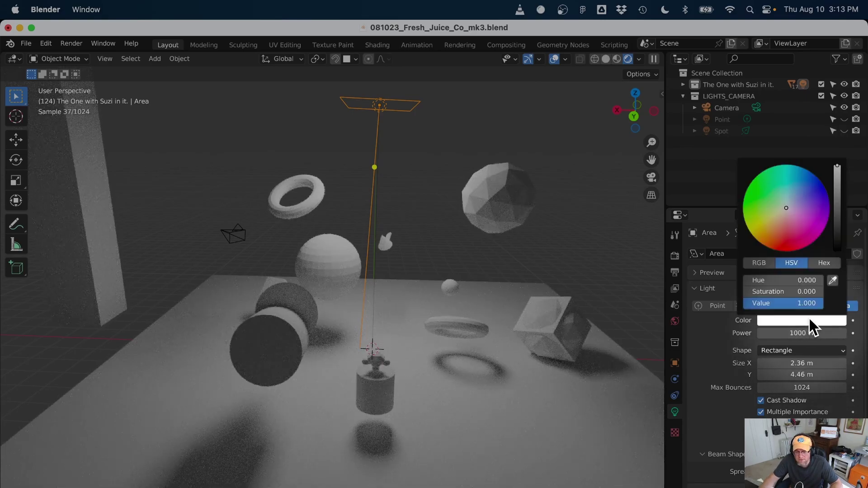
pyautogui.click(792, 230)
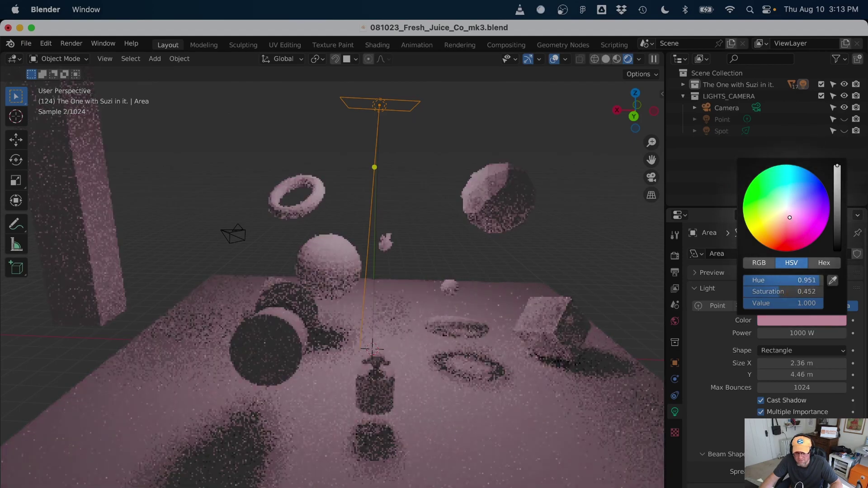
pyautogui.moveTo(790, 217); pyautogui.dragTo(786, 210)
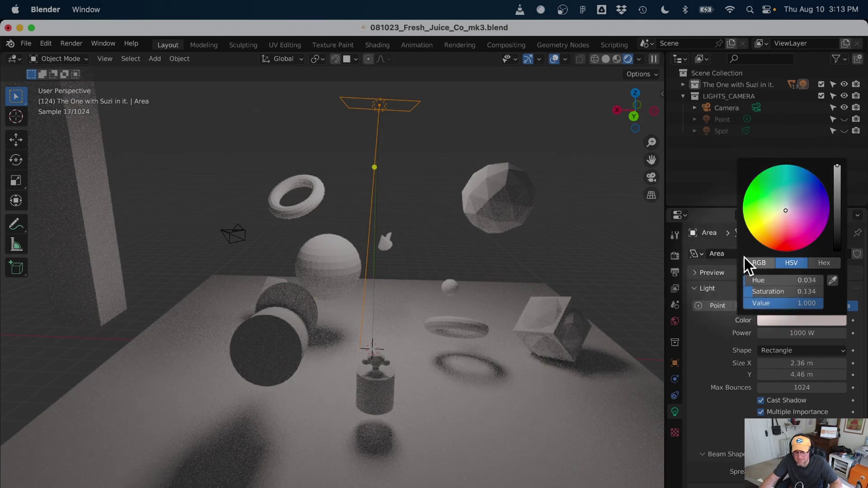
# - In top view, move the area light about 8 m along negative X and 4 m along negative Y, near the floor's corner
pyautogui.scroll(-5, 499, 346)
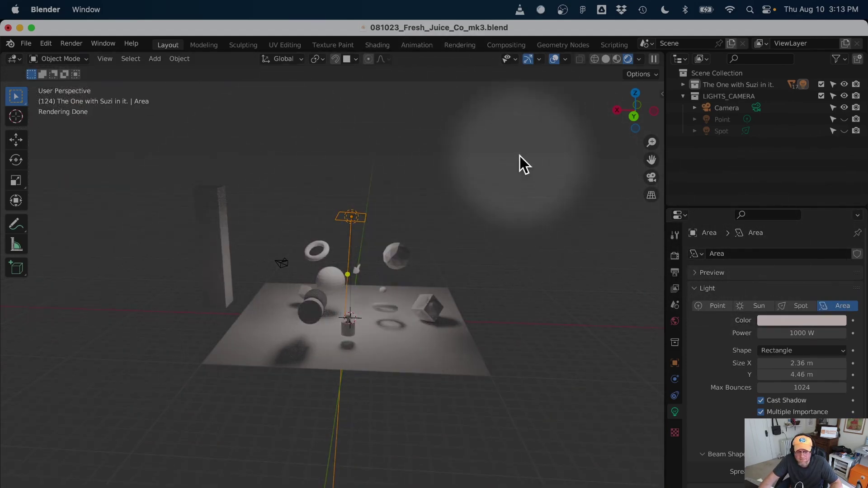
pyautogui.click(635, 93)
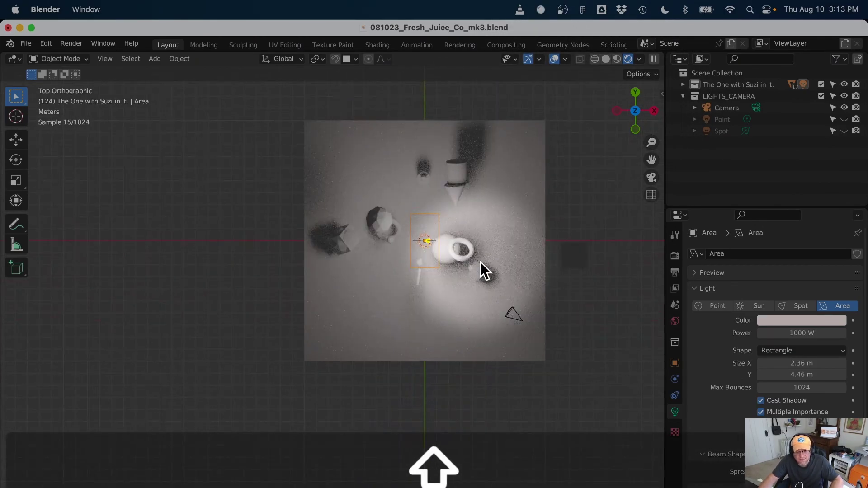
pyautogui.scroll(2, 480, 262)
pyautogui.keyDown('shift'); pyautogui.moveTo(517, 243); pyautogui.dragTo(426, 293, button='middle'); pyautogui.keyUp('shift')
pyautogui.hotkey('shift', 't')
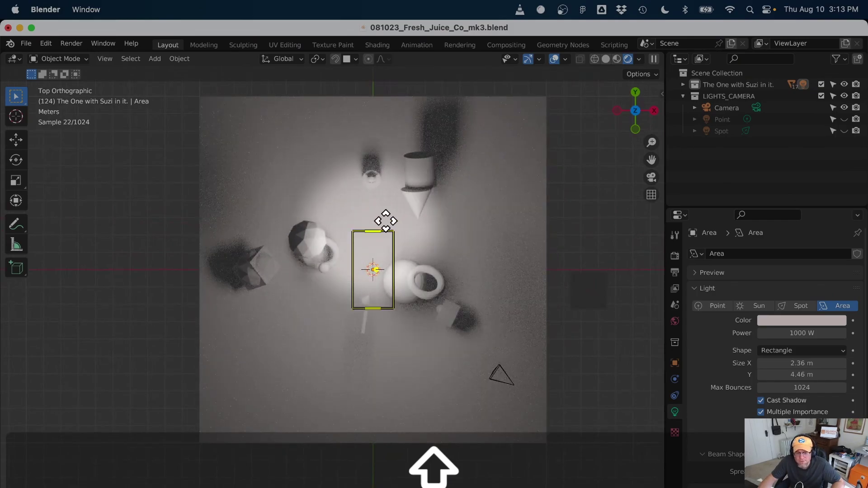
pyautogui.click(340, 310)
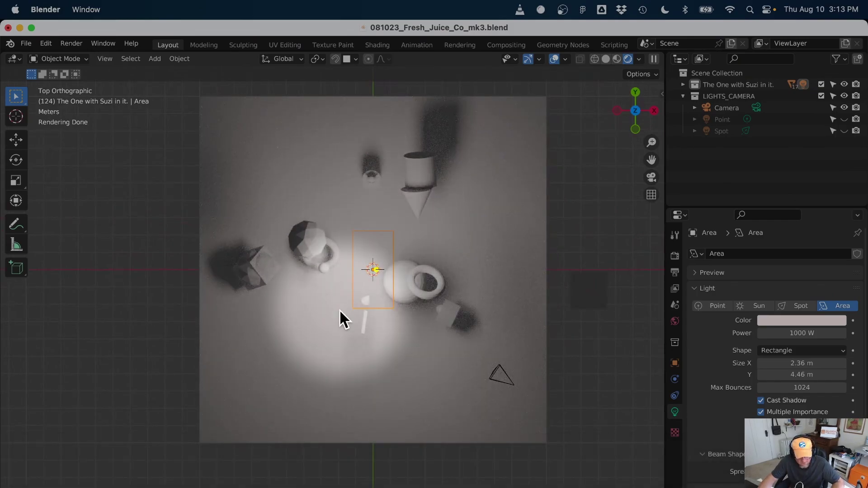
pyautogui.press('g')
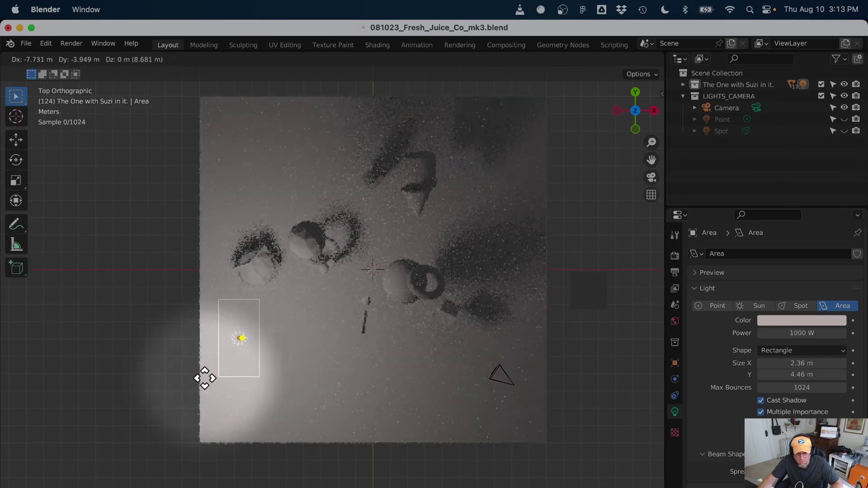
pyautogui.click(198, 382)
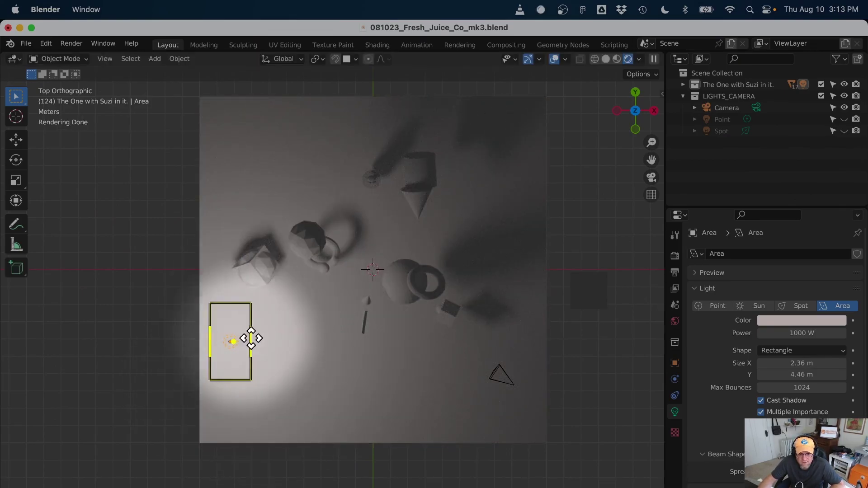
pyautogui.click(304, 240)
pyautogui.click(416, 280)
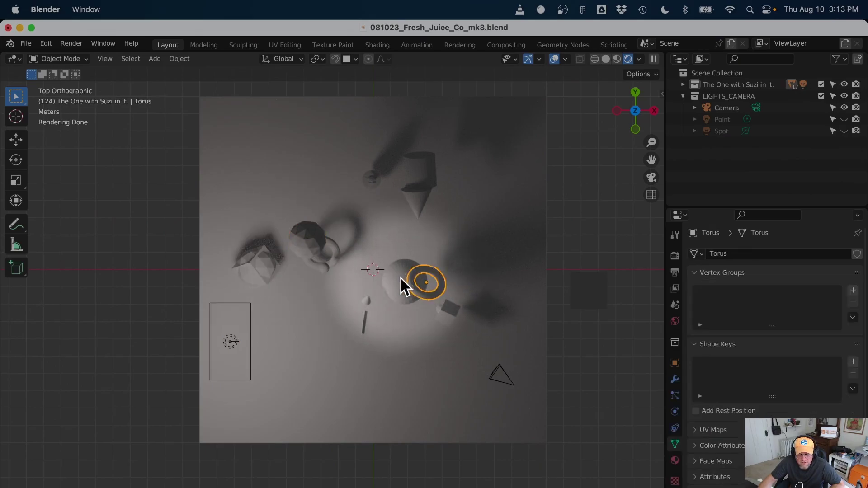
pyautogui.click(414, 185)
pyautogui.click(413, 198)
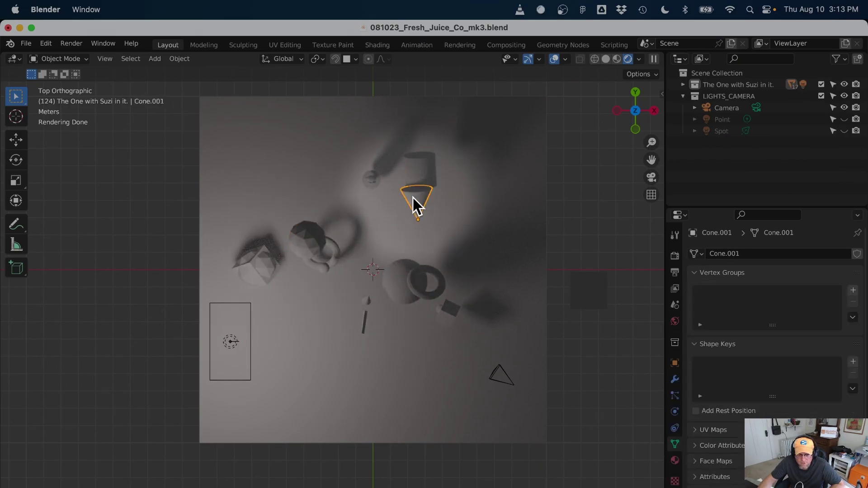
pyautogui.click(372, 181)
# - Duplicate the area light to the diagonally opposite corner of the floor and tint the copy a pale blue
pyautogui.click(211, 320)
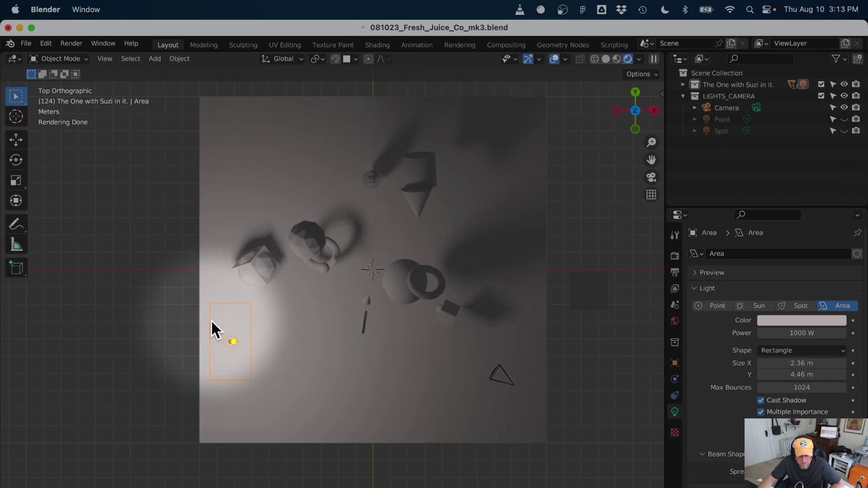
pyautogui.press('shift')
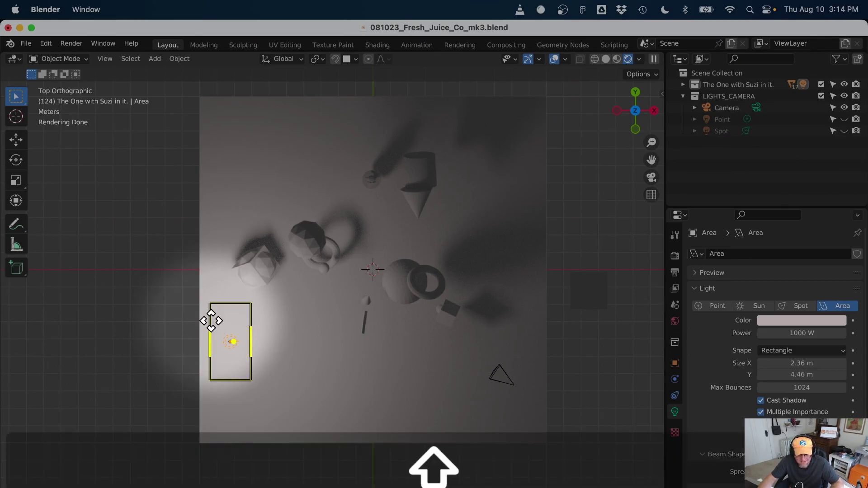
pyautogui.hotkey('shift', 'd')
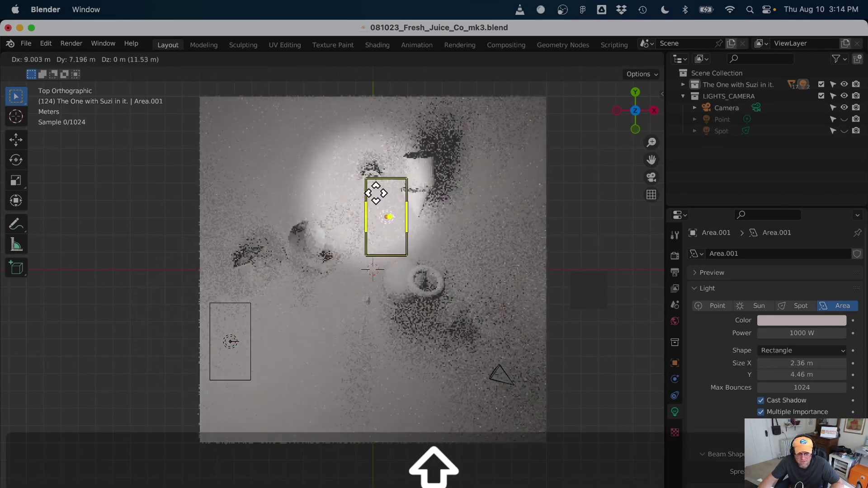
pyautogui.click(497, 129)
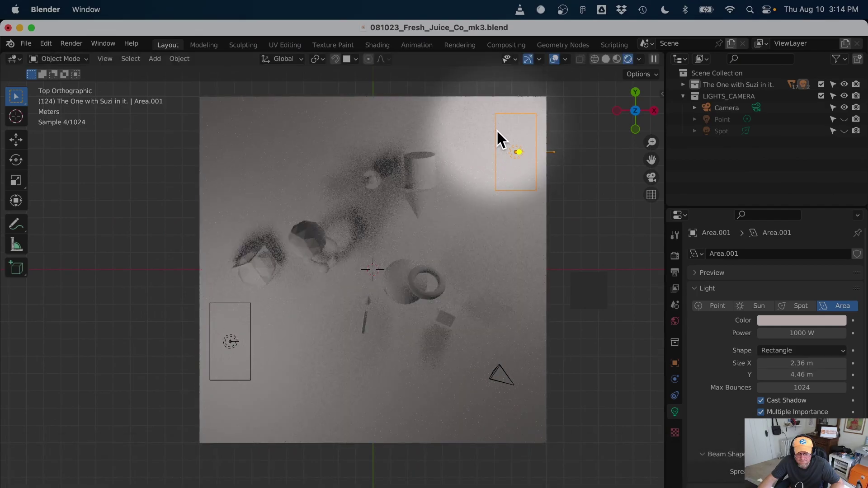
pyautogui.click(817, 320)
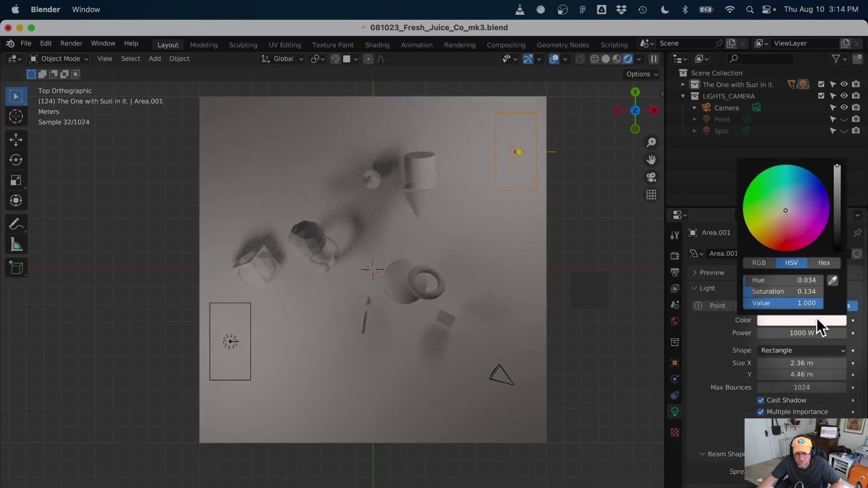
pyautogui.click(789, 202)
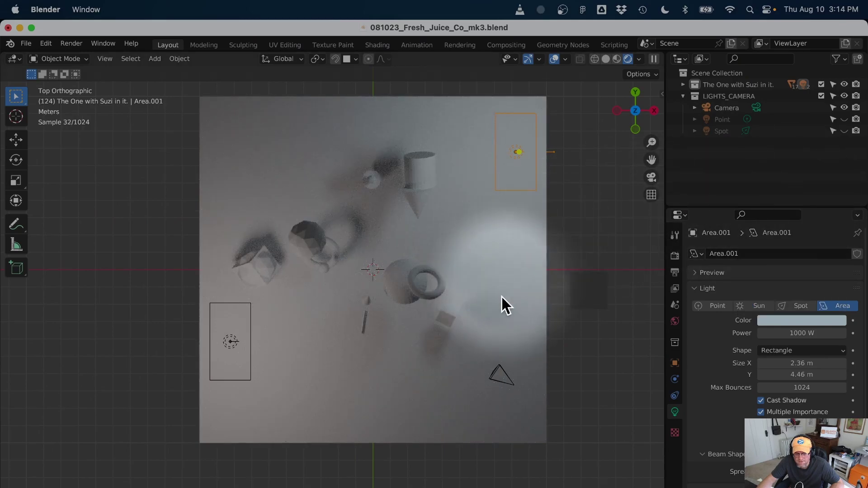
# - Aim the duplicated pale blue area light at the large sphere in the middle of the scene
pyautogui.moveTo(489, 413); pyautogui.dragTo(384, 330, button='middle')
pyautogui.hotkey('shift', 't')
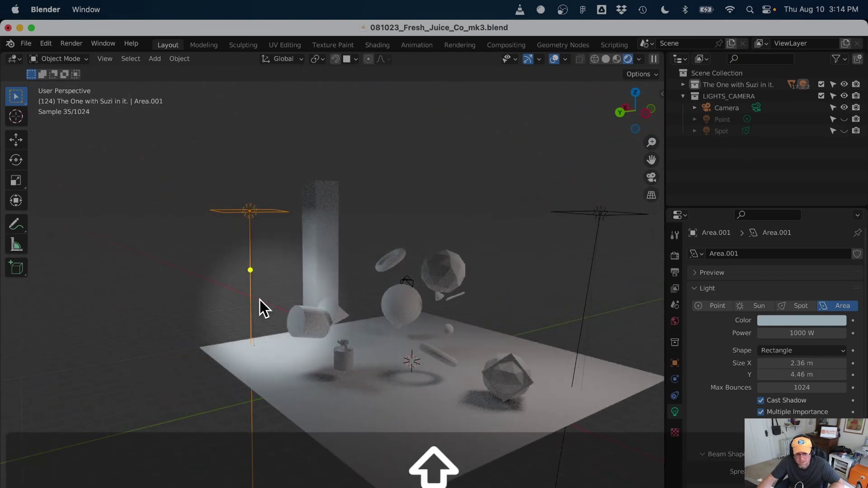
pyautogui.click(329, 360)
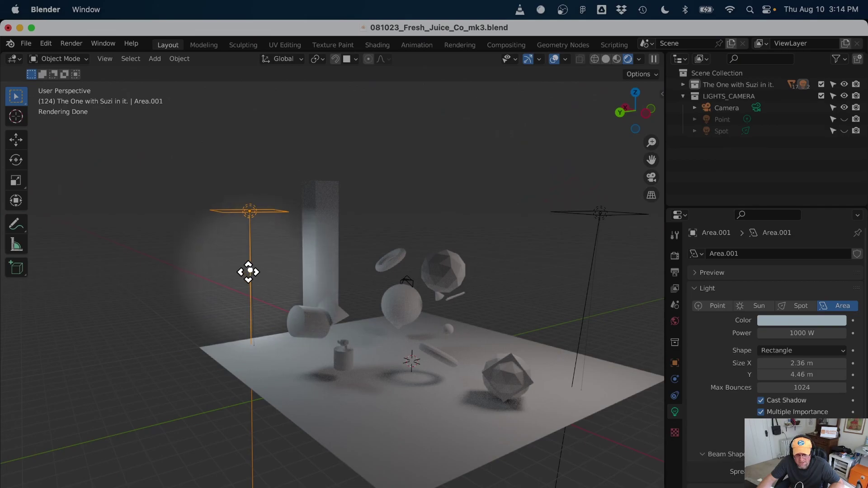
pyautogui.moveTo(250, 270); pyautogui.dragTo(414, 299)
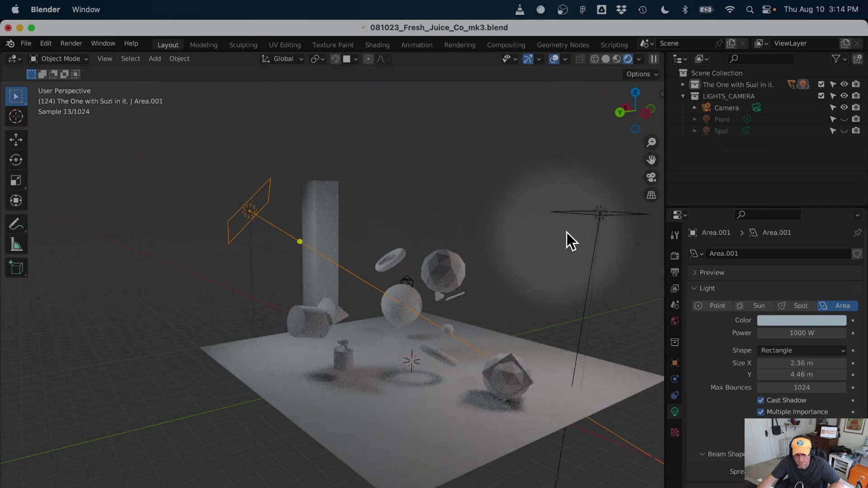
# - Aim the original warm area light at the same large sphere from the opposite side
pyautogui.click(602, 219)
pyautogui.moveTo(588, 274); pyautogui.dragTo(402, 302)
pyautogui.moveTo(374, 428); pyautogui.dragTo(478, 448, button='middle')
pyautogui.scroll(5, 338, 349)
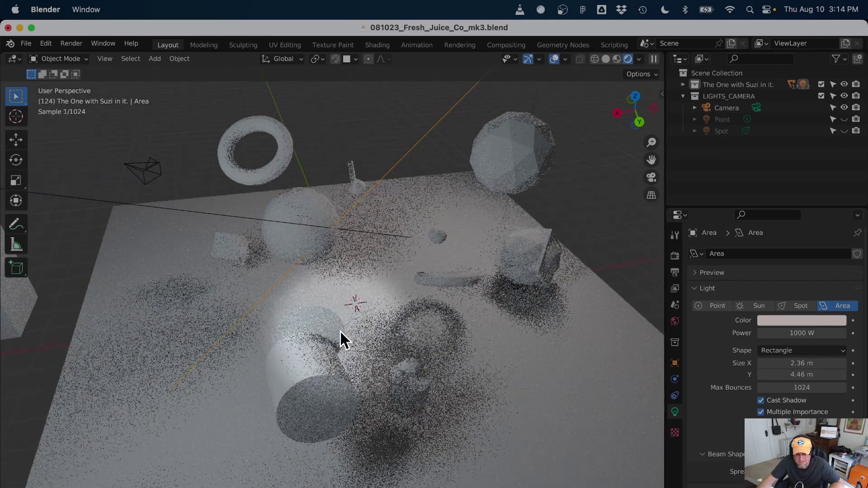
pyautogui.scroll(3, 403, 380)
pyautogui.moveTo(403, 380); pyautogui.dragTo(402, 313, button='middle')
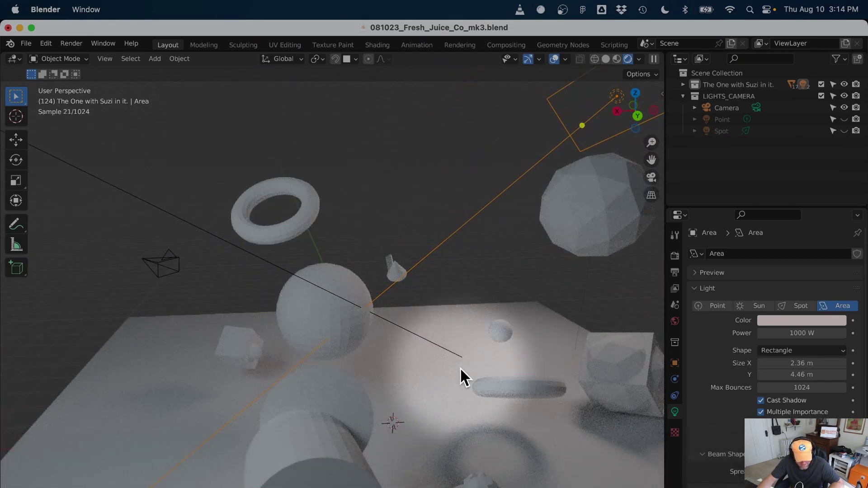
pyautogui.scroll(-8, 447, 353)
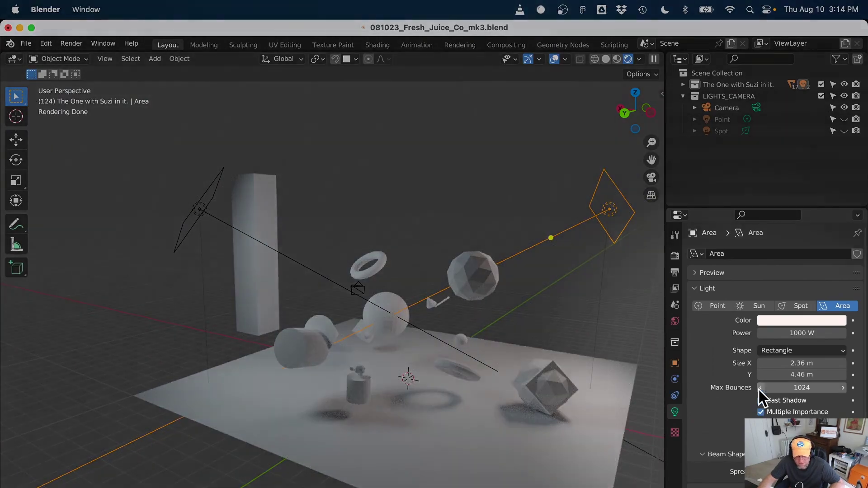
# - Switch the scene's render engine to Eevee
pyautogui.click(675, 256)
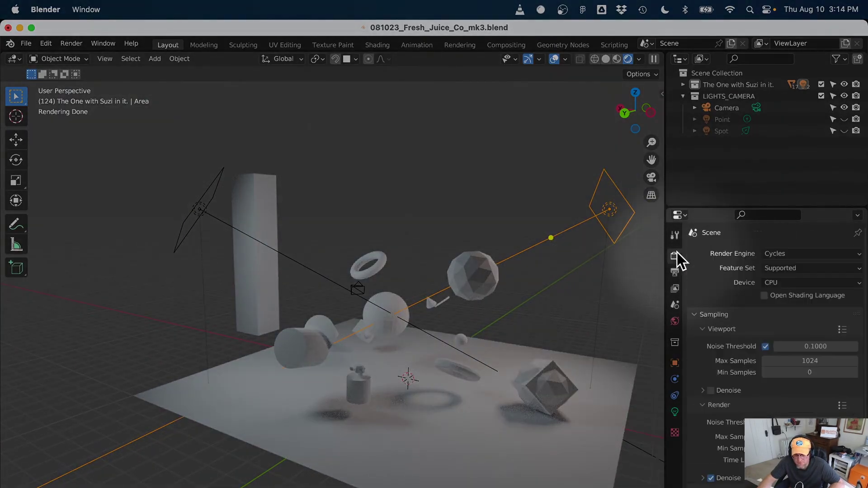
pyautogui.click(787, 253)
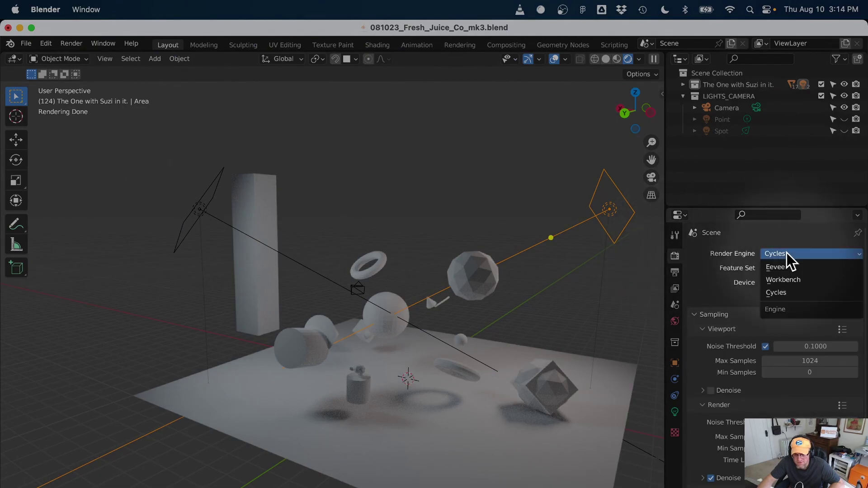
pyautogui.click(788, 264)
pyautogui.hotkey('ctrl', 'space')
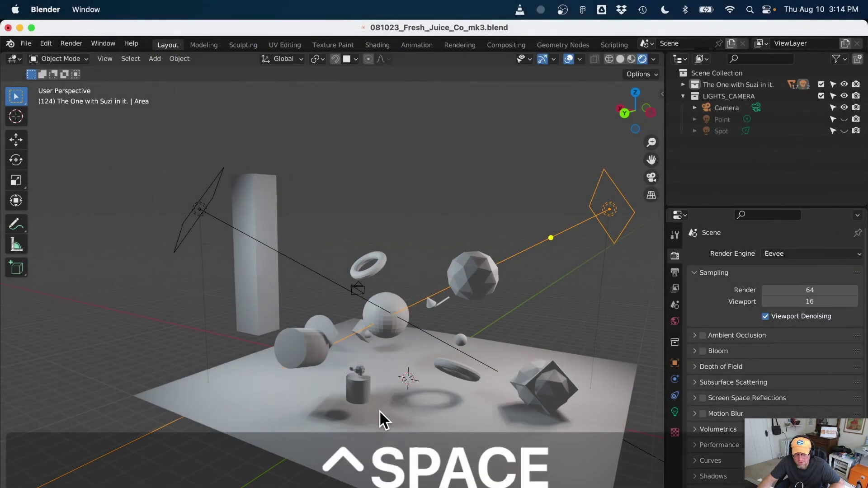
# - Examine from several angles how the two area lights illuminate the objects and cast shadows in Eevee
pyautogui.moveTo(379, 411); pyautogui.dragTo(398, 422, button='middle')
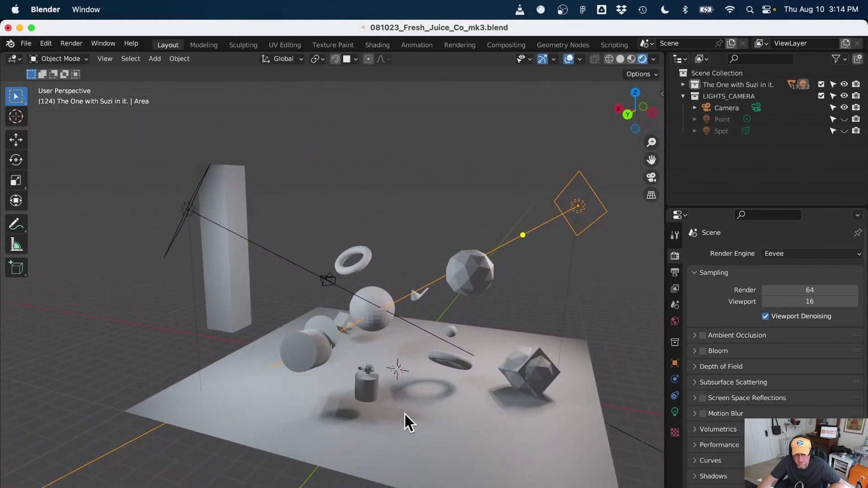
pyautogui.moveTo(423, 384); pyautogui.dragTo(429, 408, button='middle')
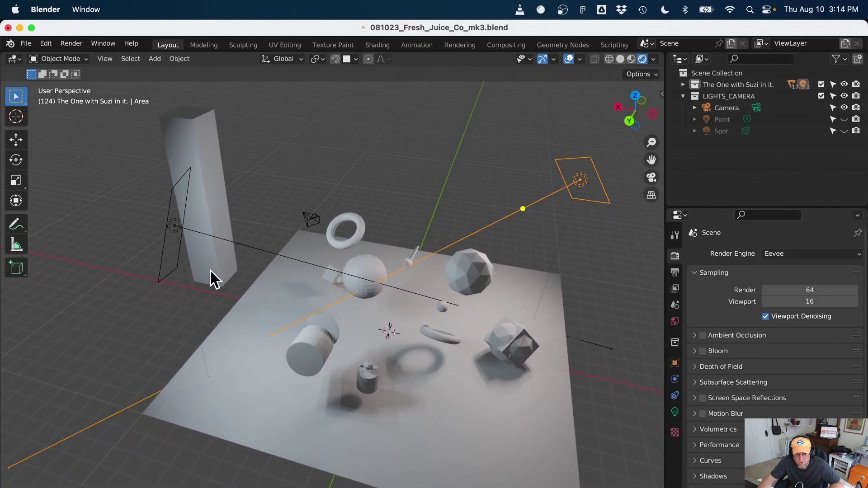
pyautogui.click(180, 228)
pyautogui.click(593, 178)
pyautogui.moveTo(505, 428); pyautogui.dragTo(455, 443, button='middle')
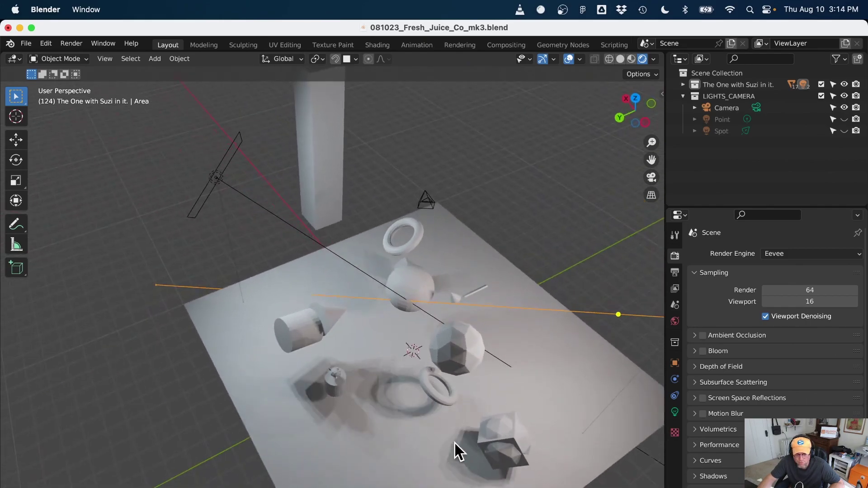
pyautogui.moveTo(337, 435); pyautogui.dragTo(410, 442, button='middle')
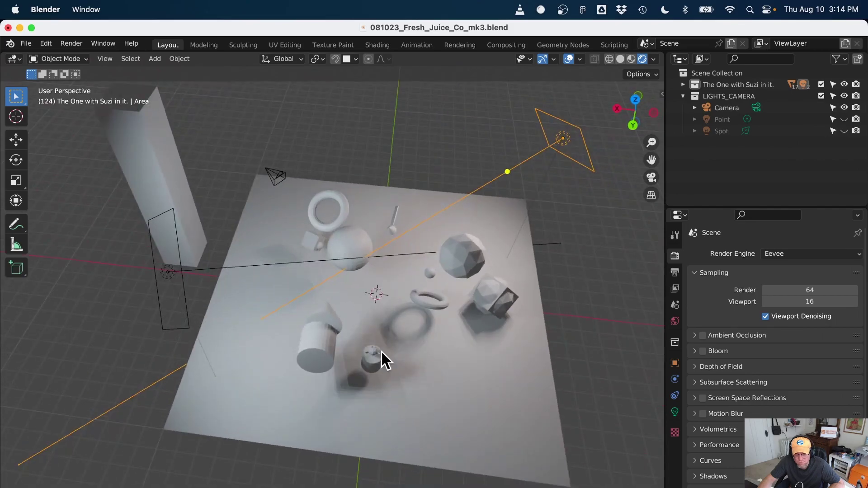
pyautogui.moveTo(470, 368); pyautogui.dragTo(438, 377, button='middle')
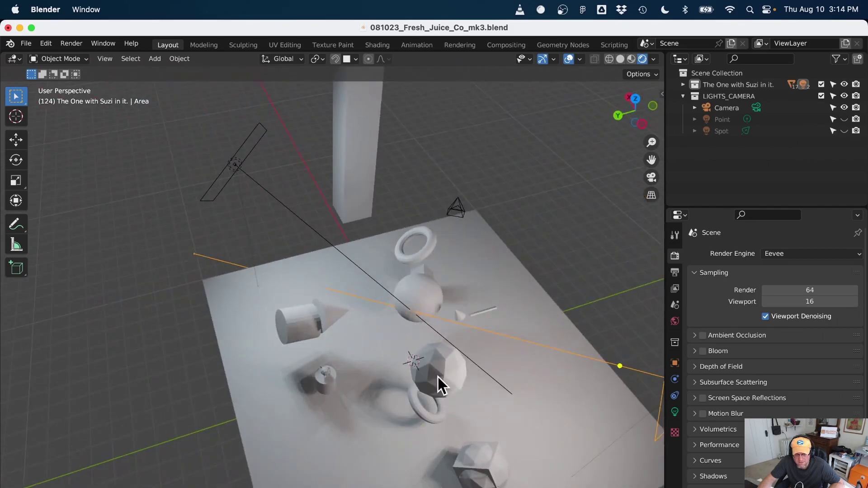
pyautogui.moveTo(378, 437); pyautogui.dragTo(425, 376, button='middle')
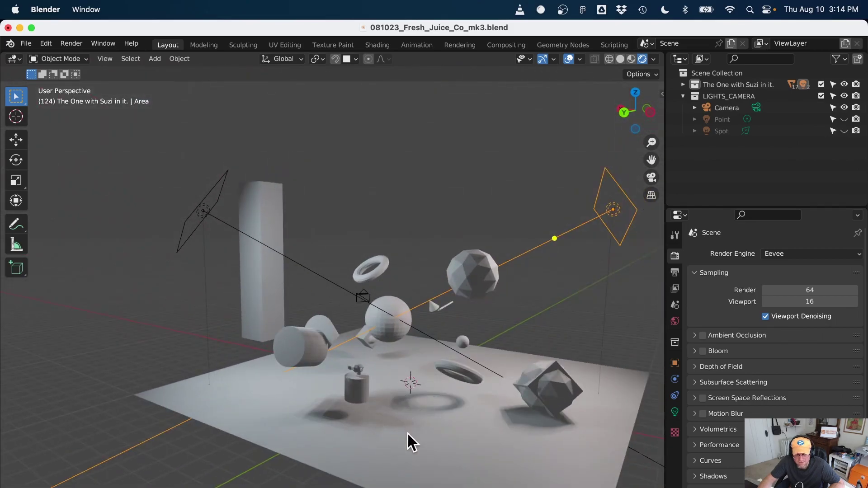
pyautogui.moveTo(407, 433); pyautogui.dragTo(497, 441, button='middle')
pyautogui.moveTo(525, 385); pyautogui.dragTo(435, 426, button='middle')
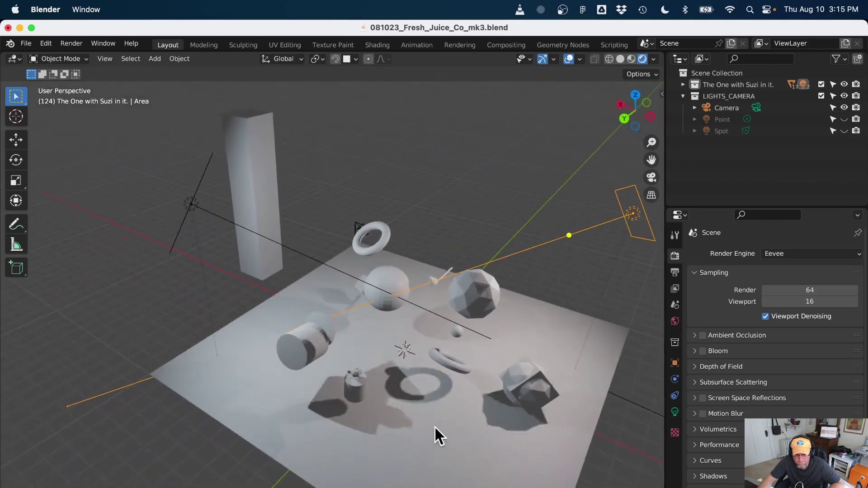
pyautogui.moveTo(349, 423); pyautogui.dragTo(422, 400, button='middle')
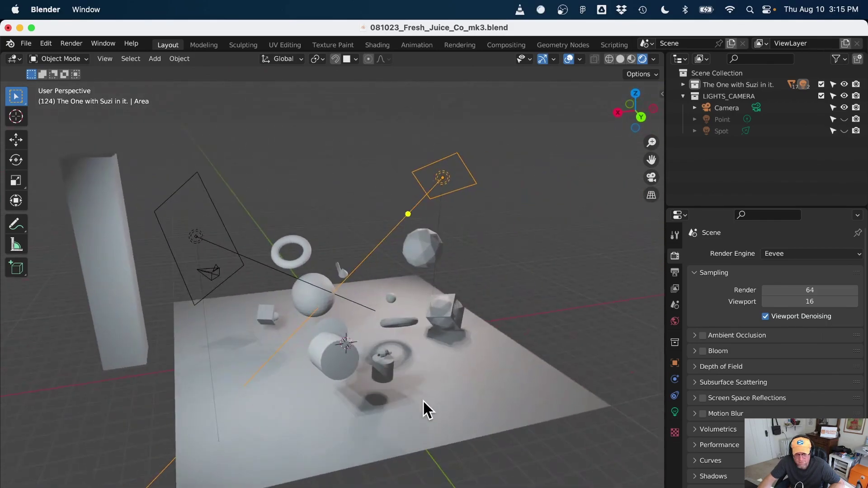